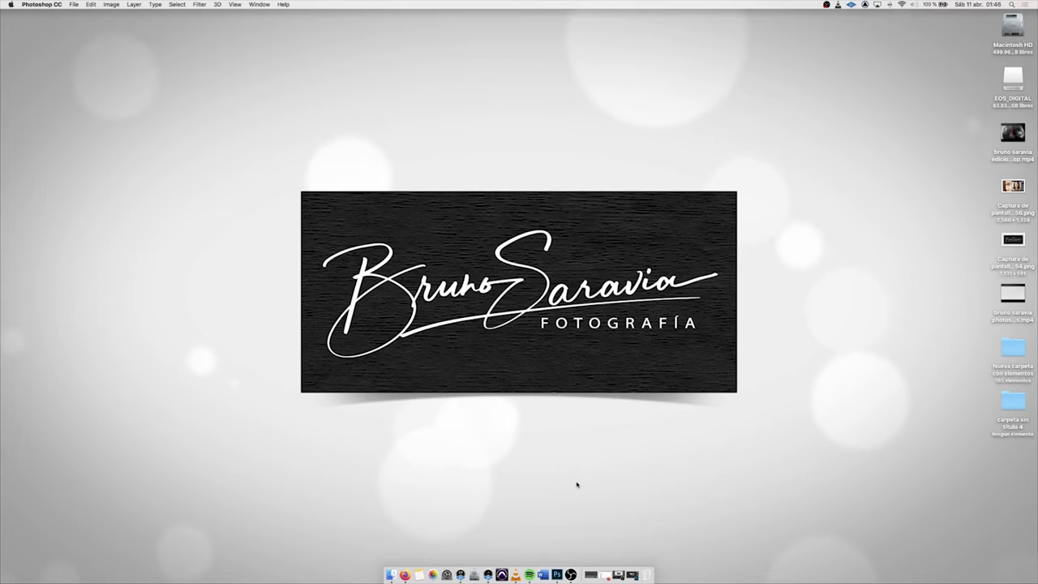
Launch Photoshop CC 2018 from the Dock with shutterstock_220437766.jpg open.
{"action": "left_click", "coordinate": [557, 574]}
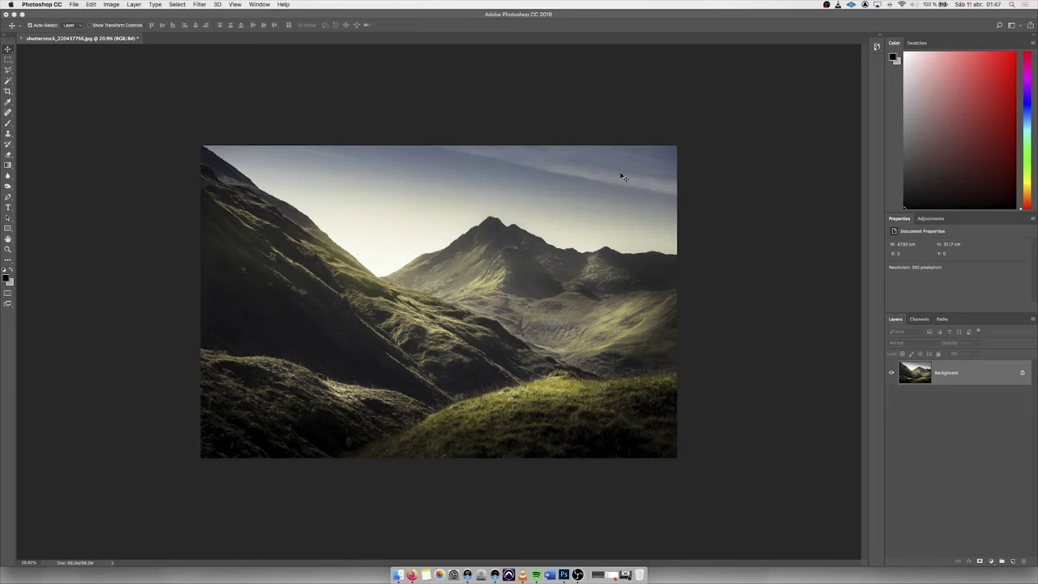
Convert the locked Background into an editable layer named Layer 0.
{"action": "double_click", "coordinate": [984, 374]}
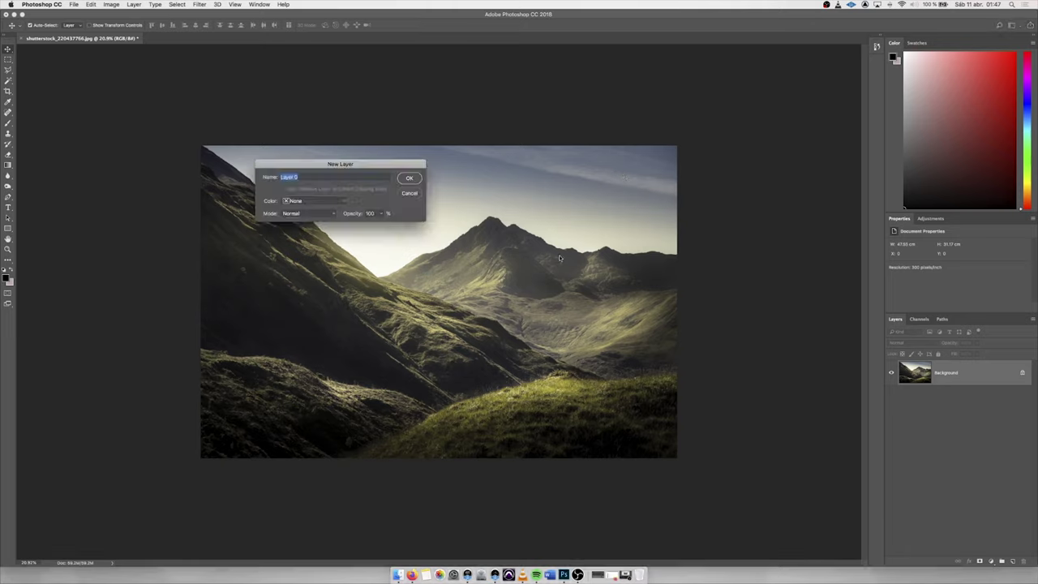
{"action": "left_click", "coordinate": [412, 179]}
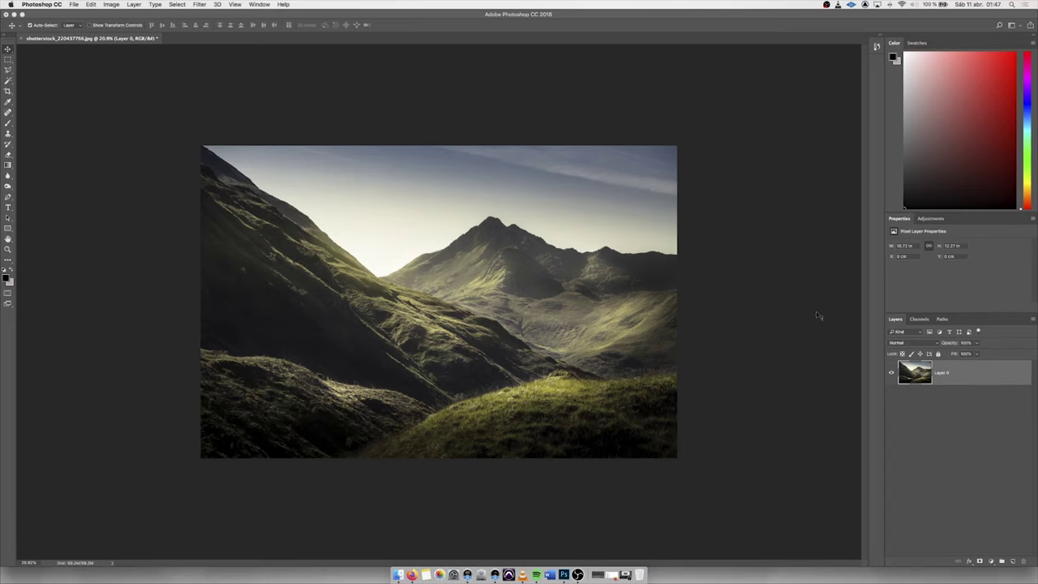
Add a Solid Color fill layer in golden orange (R242 G165 B0, f2a500) above the photo.
{"action": "left_click", "coordinate": [992, 563]}
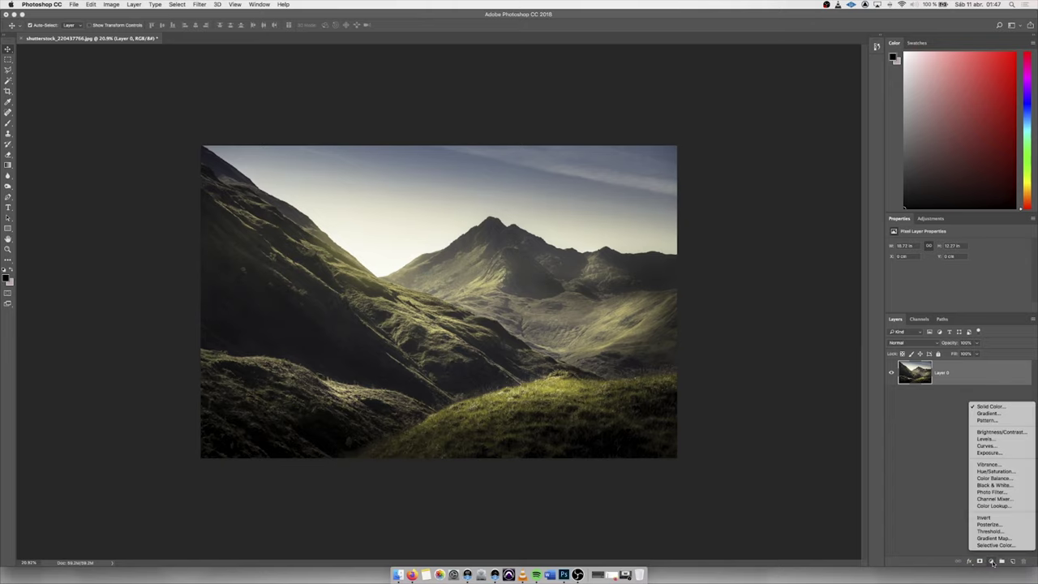
{"action": "left_click", "coordinate": [1004, 409]}
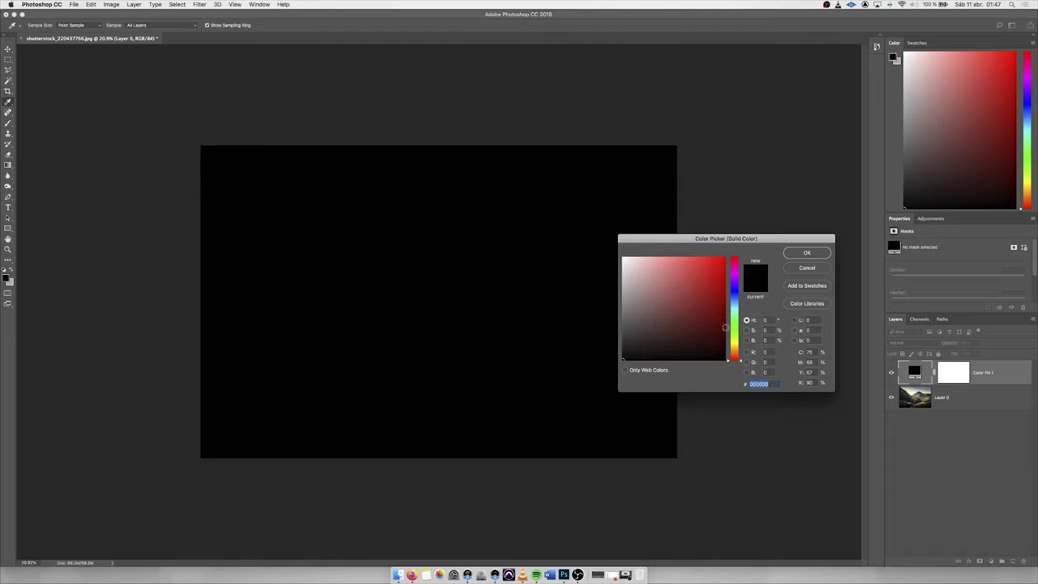
{"action": "left_click_drag", "start_coordinate": [734, 349], "coordinate": [734, 345]}
{"action": "left_click_drag", "start_coordinate": [725, 259], "coordinate": [726, 262]}
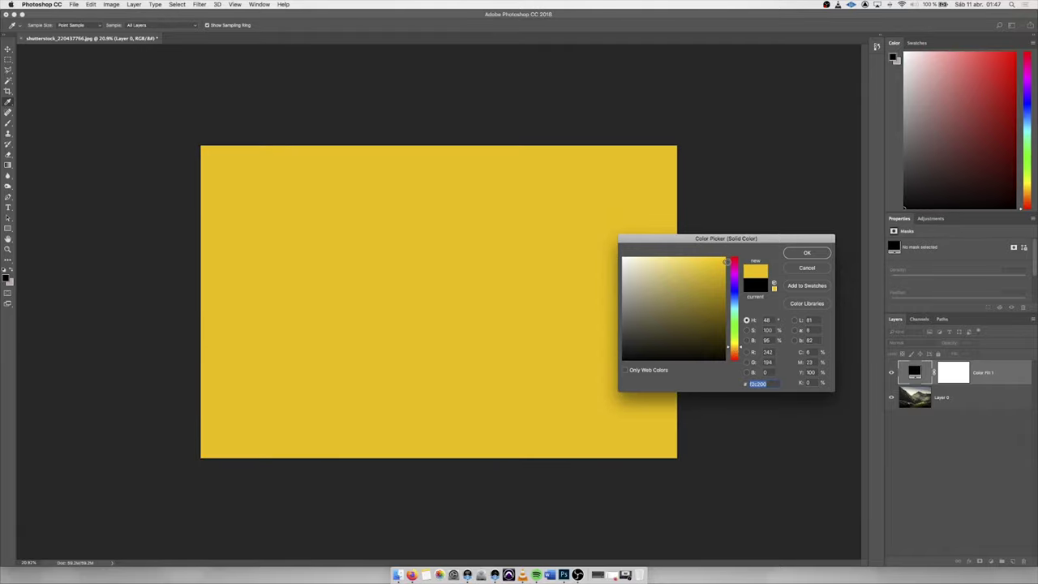
{"action": "left_click", "coordinate": [734, 351]}
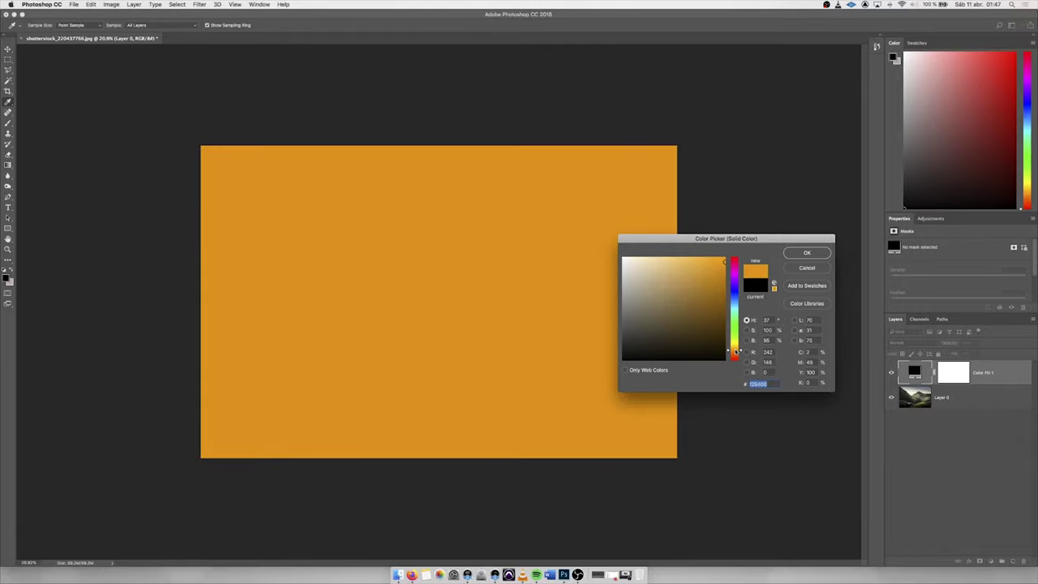
{"action": "left_click_drag", "start_coordinate": [735, 351], "coordinate": [738, 348]}
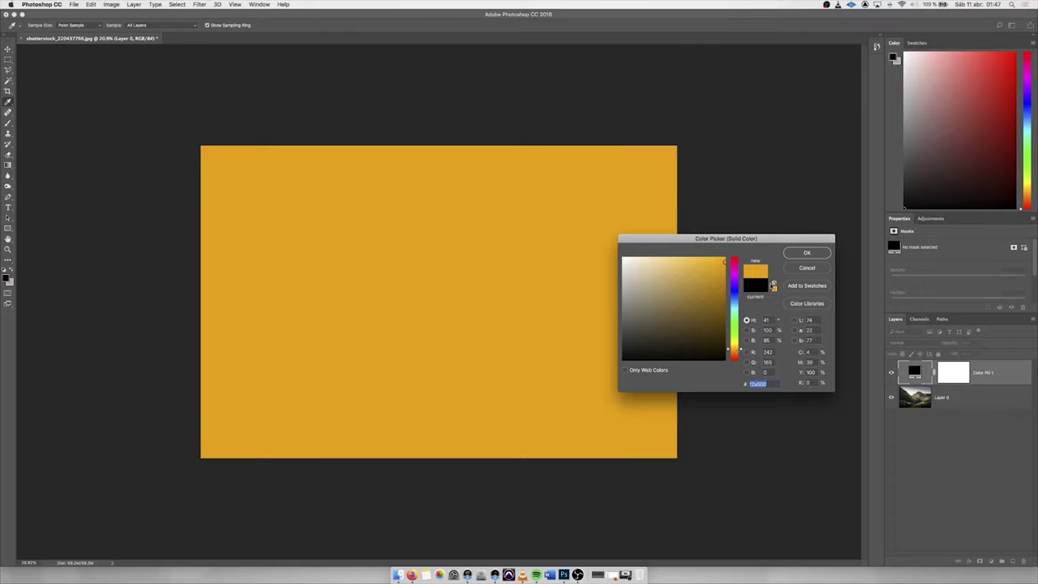
{"action": "left_click", "coordinate": [805, 255]}
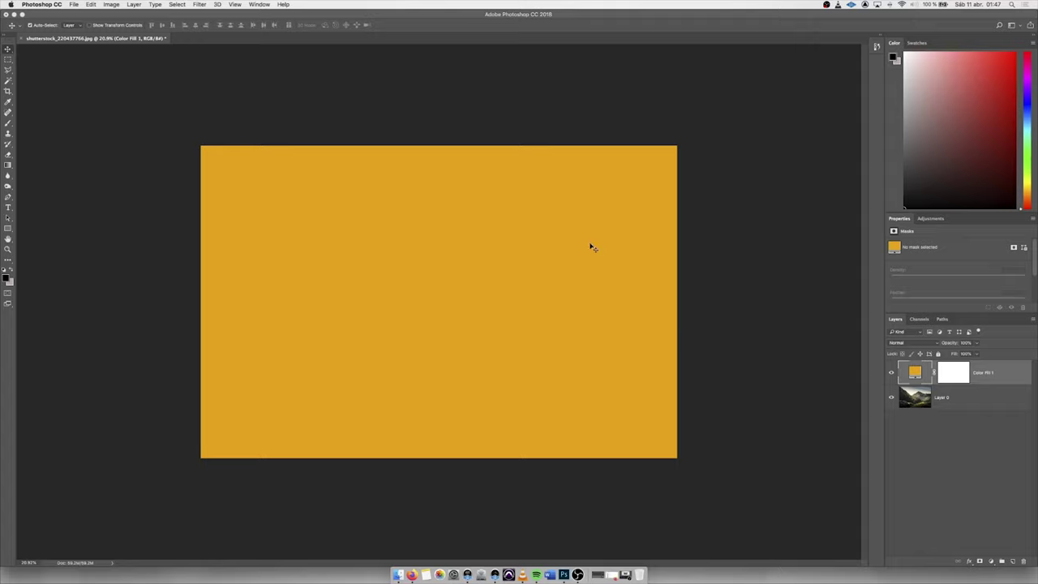
Try the Vivid Light and Color blend modes on Color Fill 1, settling on Vivid Light.
{"action": "left_click", "coordinate": [918, 343]}
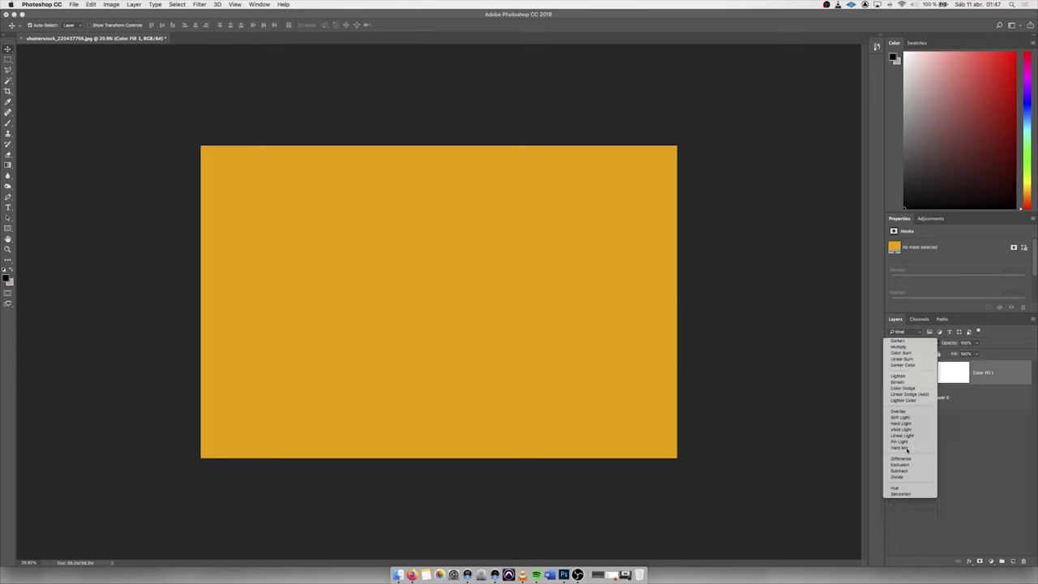
{"action": "left_click", "coordinate": [906, 450]}
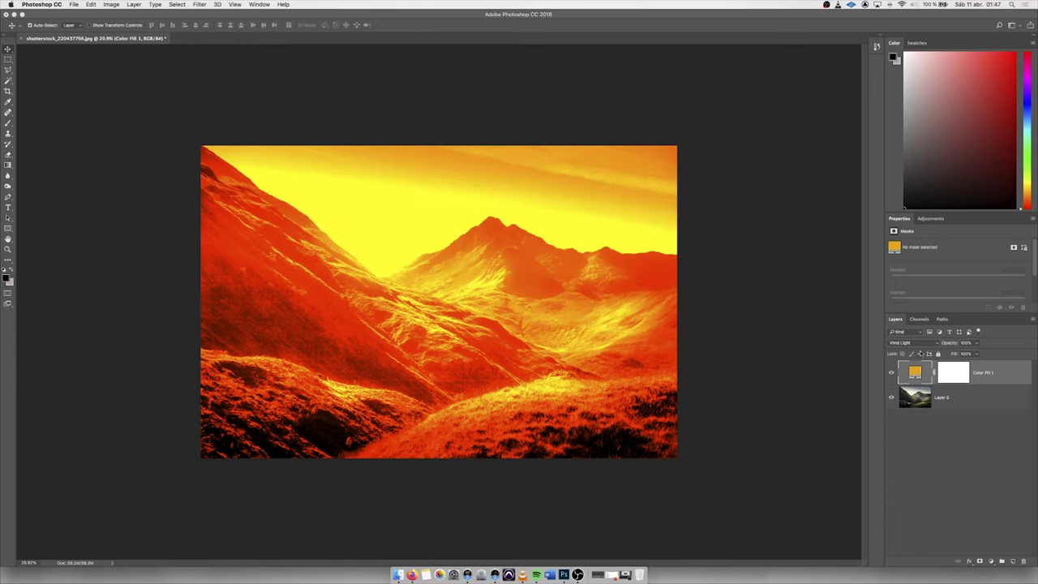
{"action": "left_click", "coordinate": [921, 343]}
{"action": "left_click", "coordinate": [923, 343]}
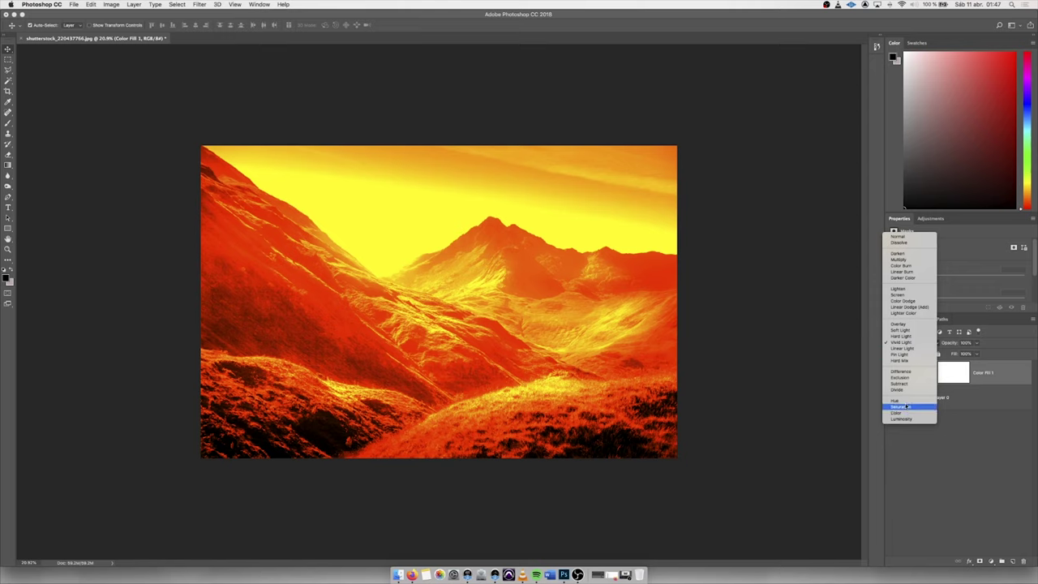
{"action": "left_click", "coordinate": [905, 414]}
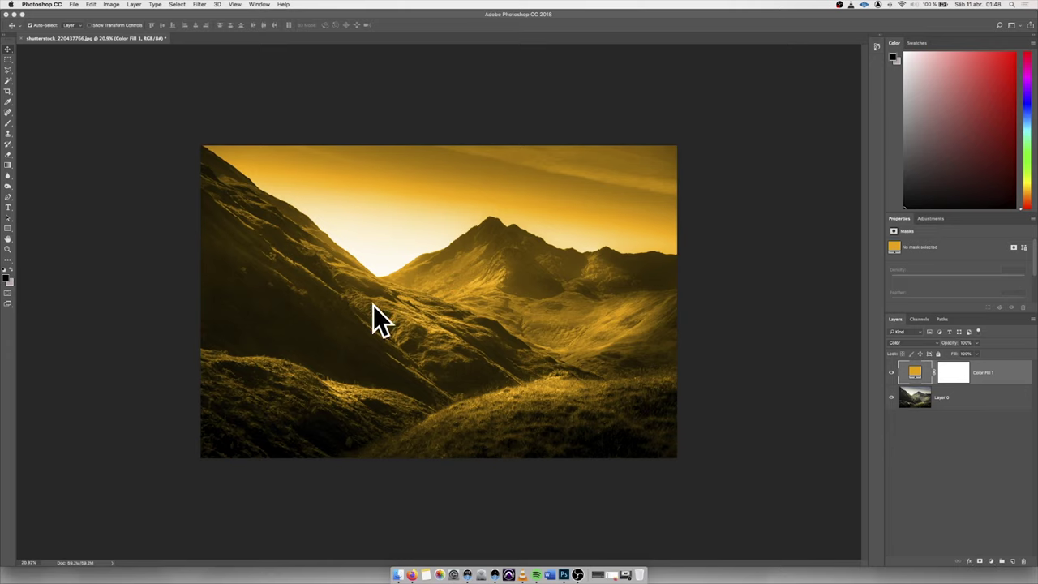
{"action": "left_click", "coordinate": [931, 343]}
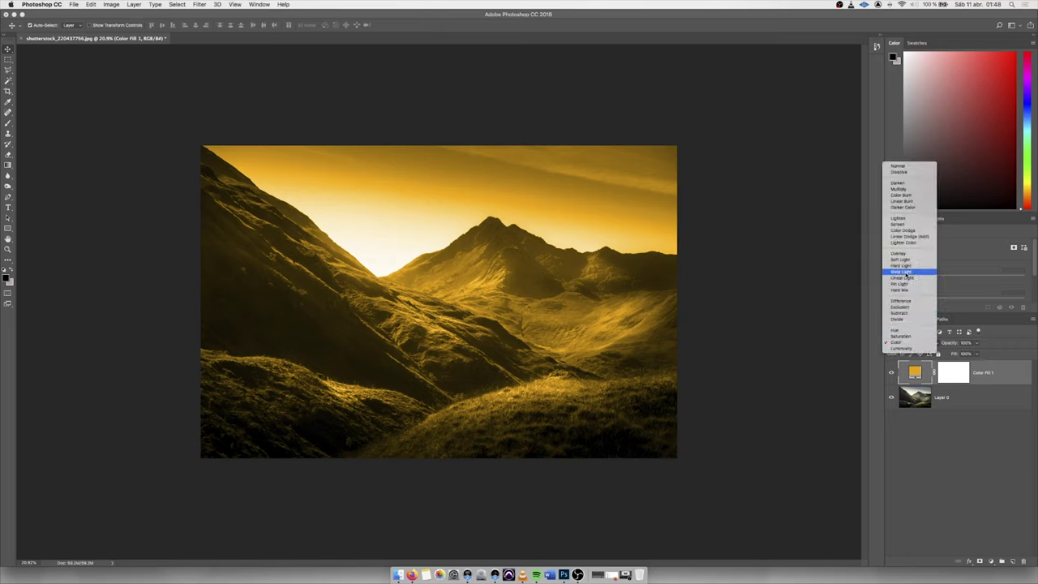
{"action": "left_click", "coordinate": [902, 273]}
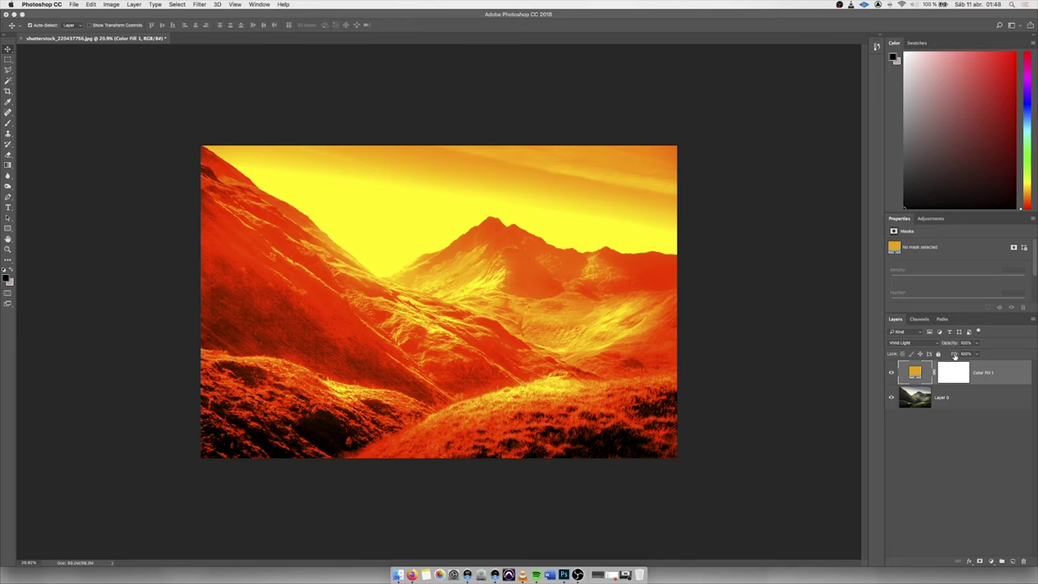
Lower Color Fill 1's fill to 34% and select Layer 0.
{"action": "left_click_drag", "start_coordinate": [955, 357], "coordinate": [929, 356]}
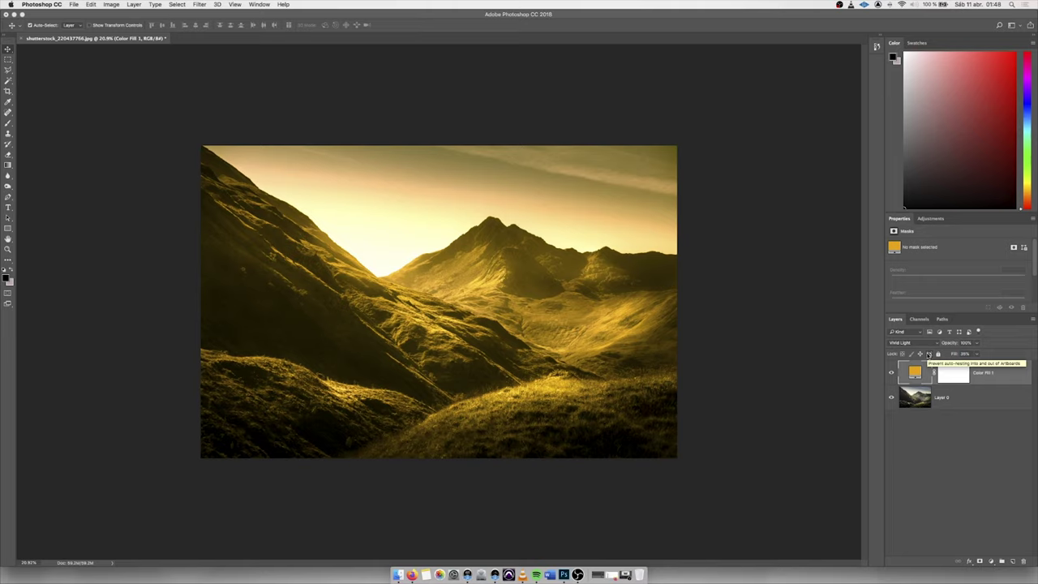
{"action": "left_click", "coordinate": [956, 400]}
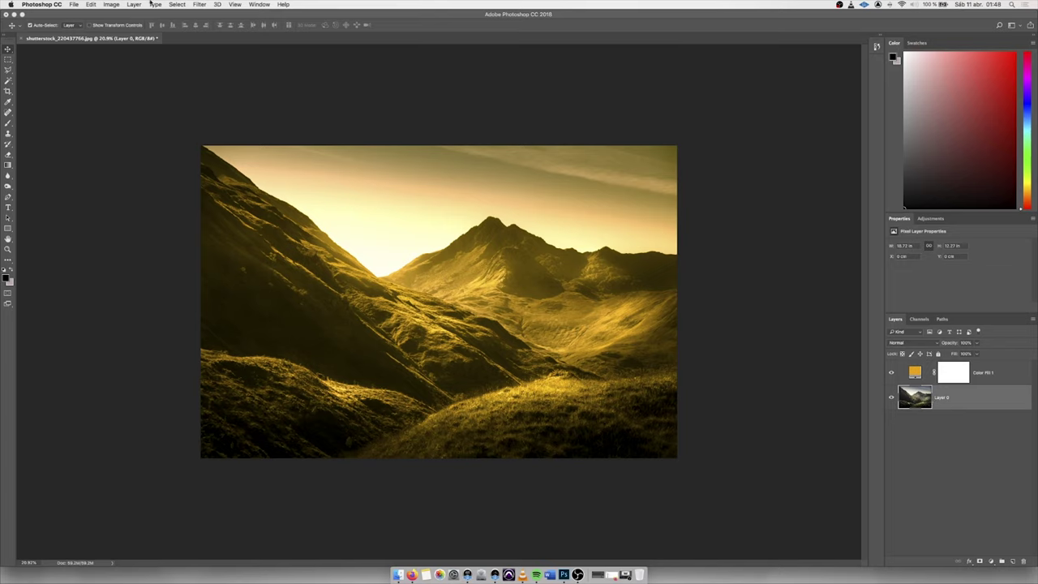
Open the Shadows/Highlights dialog from Image > Adjustments for Layer 0.
{"action": "left_click", "coordinate": [112, 4]}
{"action": "mouse_move", "coordinate": [125, 27]}
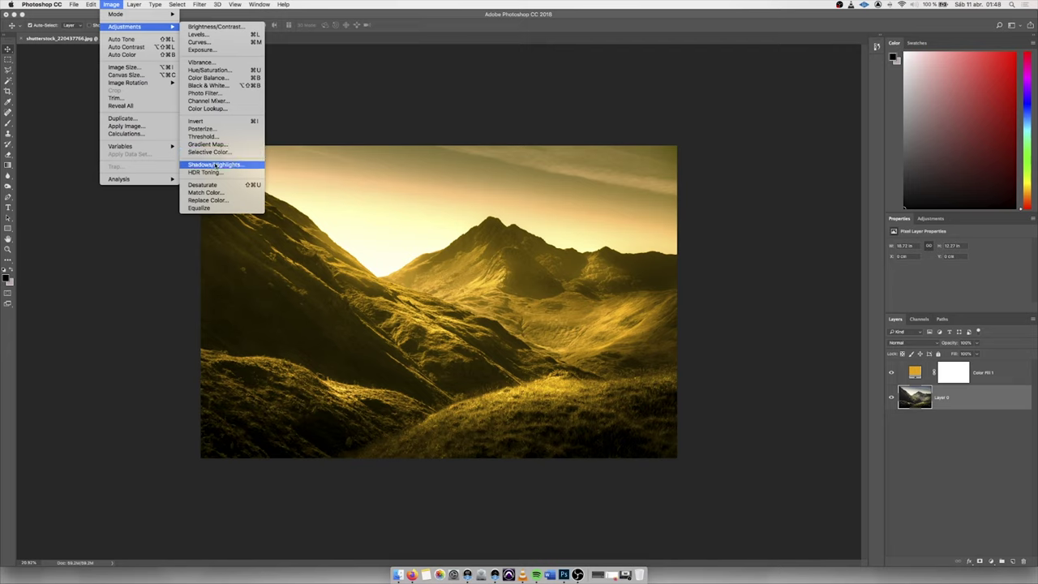
{"action": "left_click", "coordinate": [215, 164]}
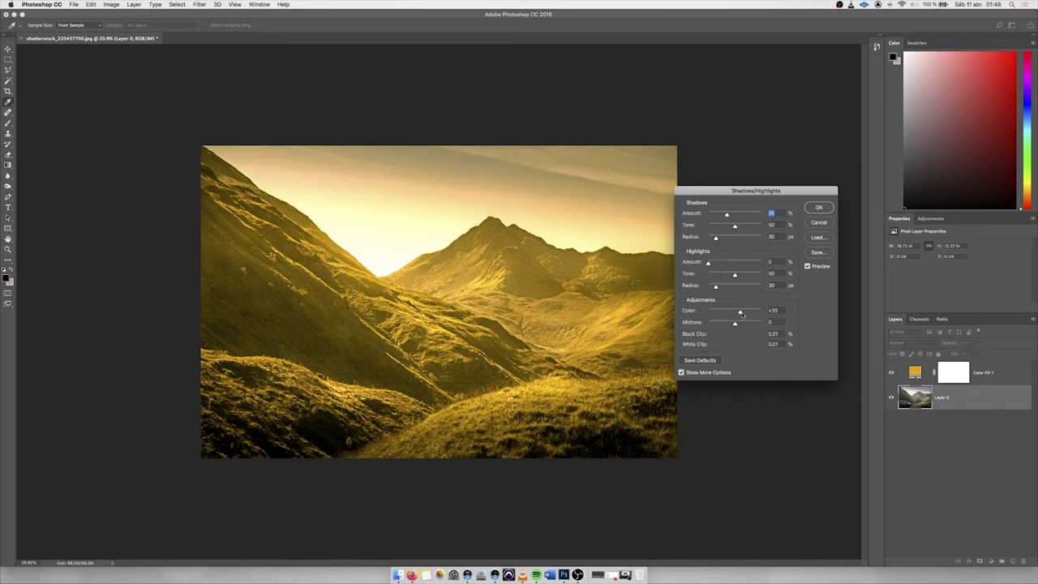
Apply Shadows/Highlights with Color at -37 and Shadows Amount reduced to 10%, comparing via Preview.
{"action": "left_click_drag", "start_coordinate": [740, 313], "coordinate": [725, 314]}
{"action": "left_click_drag", "start_coordinate": [727, 216], "coordinate": [713, 218]}
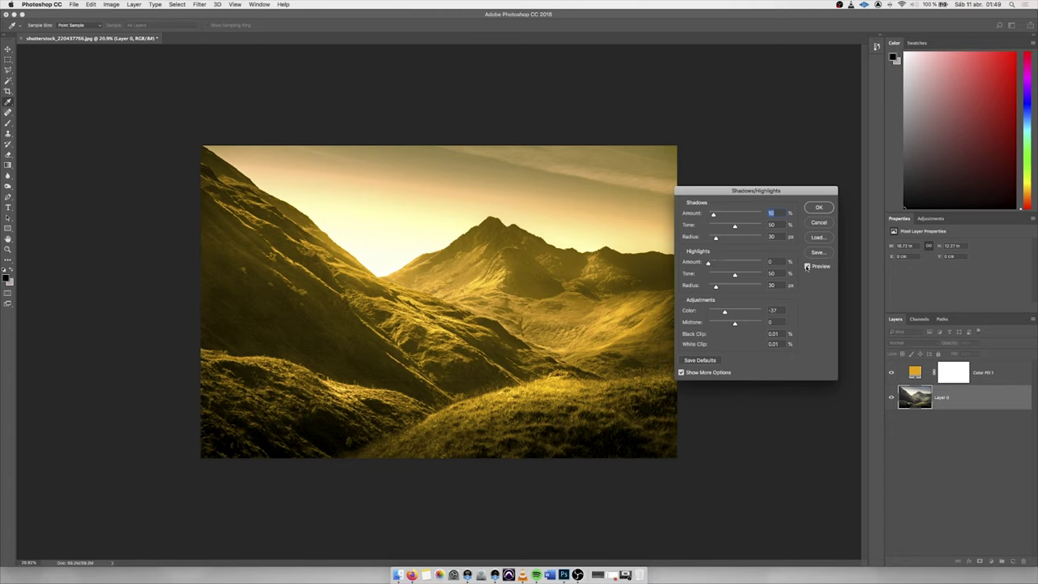
{"action": "left_click", "coordinate": [807, 267]}
{"action": "left_click", "coordinate": [808, 266]}
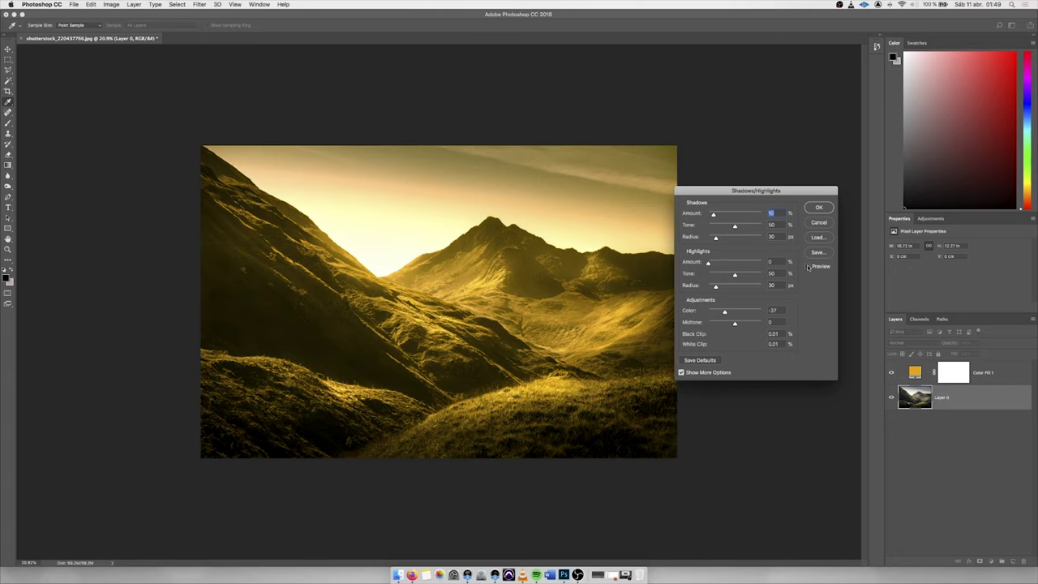
{"action": "left_click", "coordinate": [808, 267]}
{"action": "left_click", "coordinate": [807, 267]}
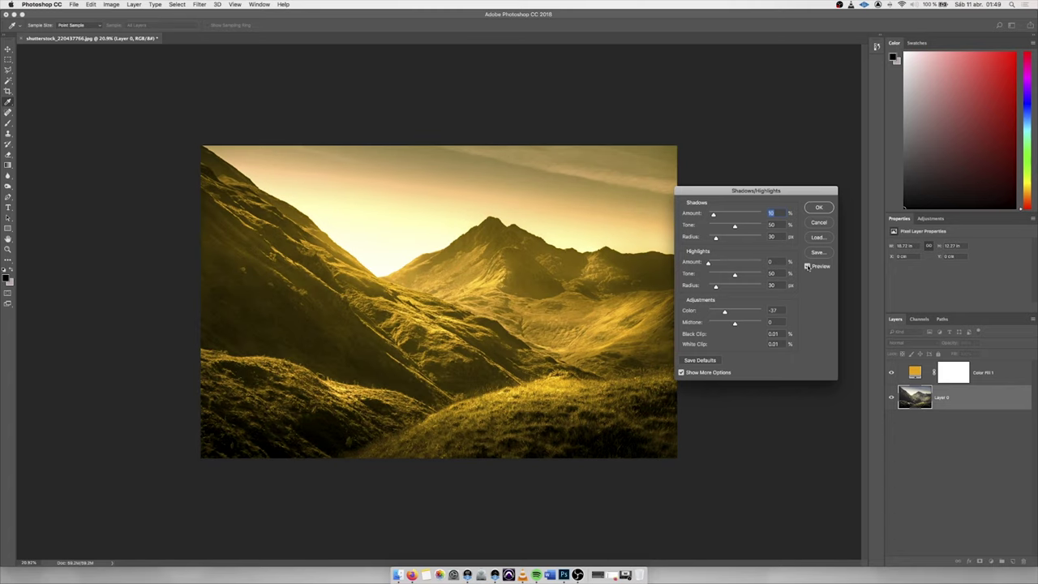
{"action": "left_click", "coordinate": [820, 208]}
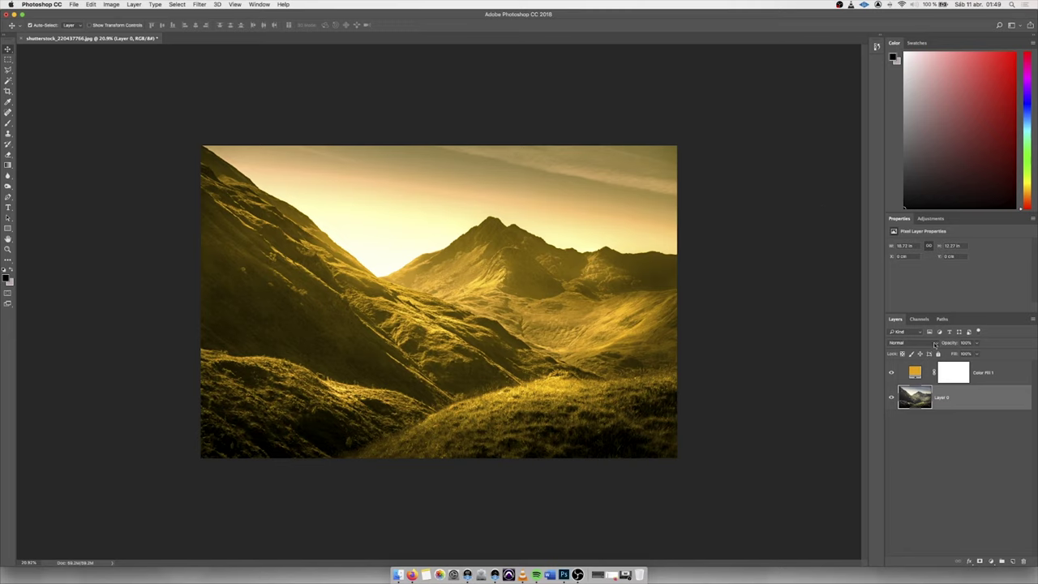
{"action": "left_click", "coordinate": [995, 374]}
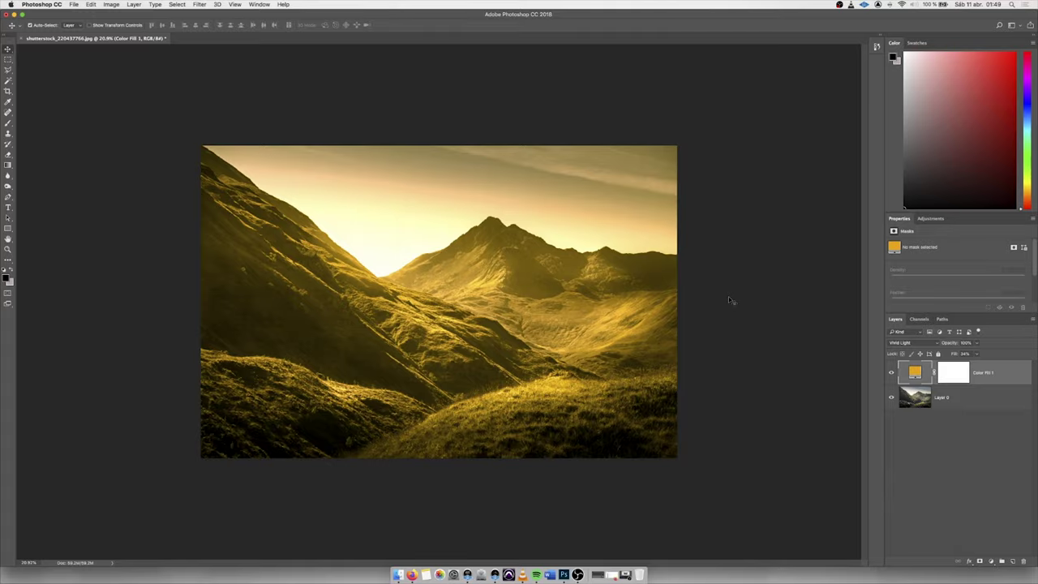